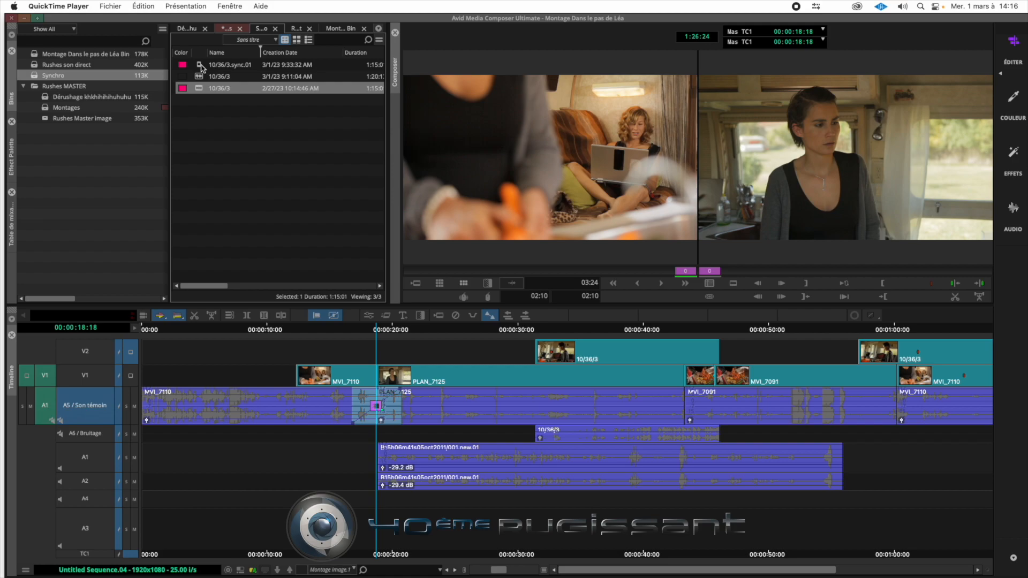
Step: Switch to Avid Media Composer and open its settings window at the beginning of the user settings list
click(36, 4)
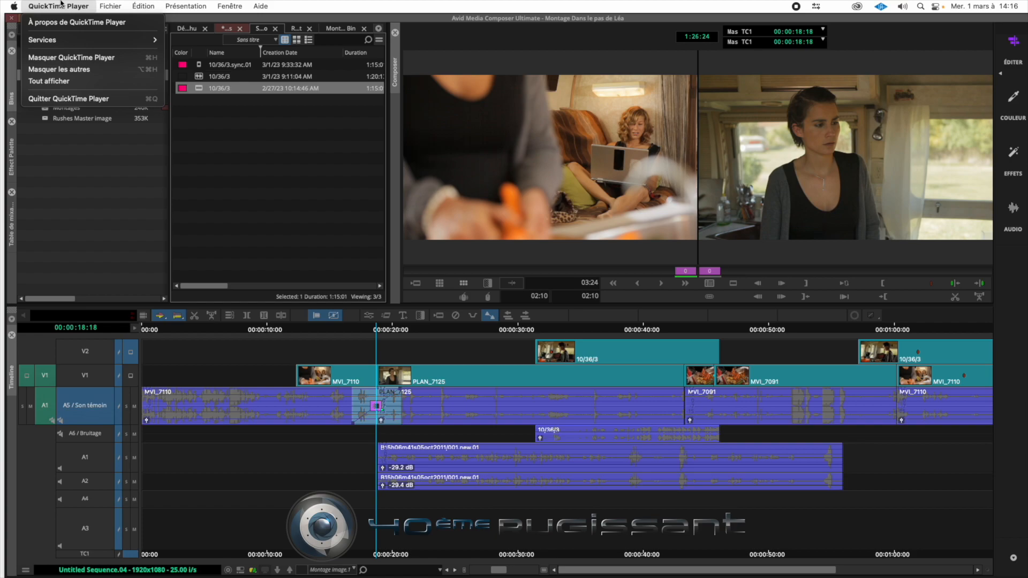
click(206, 112)
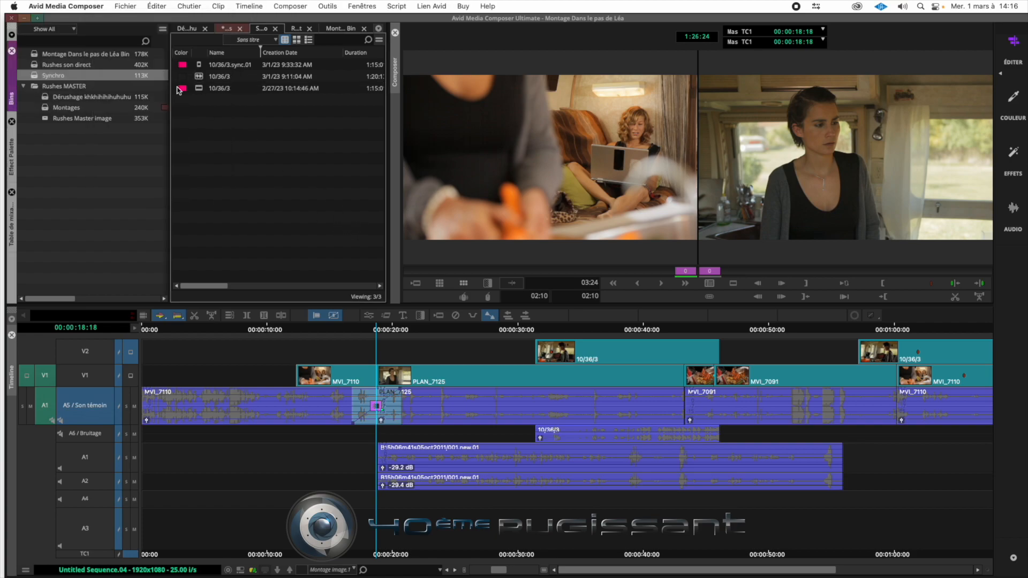
click(99, 6)
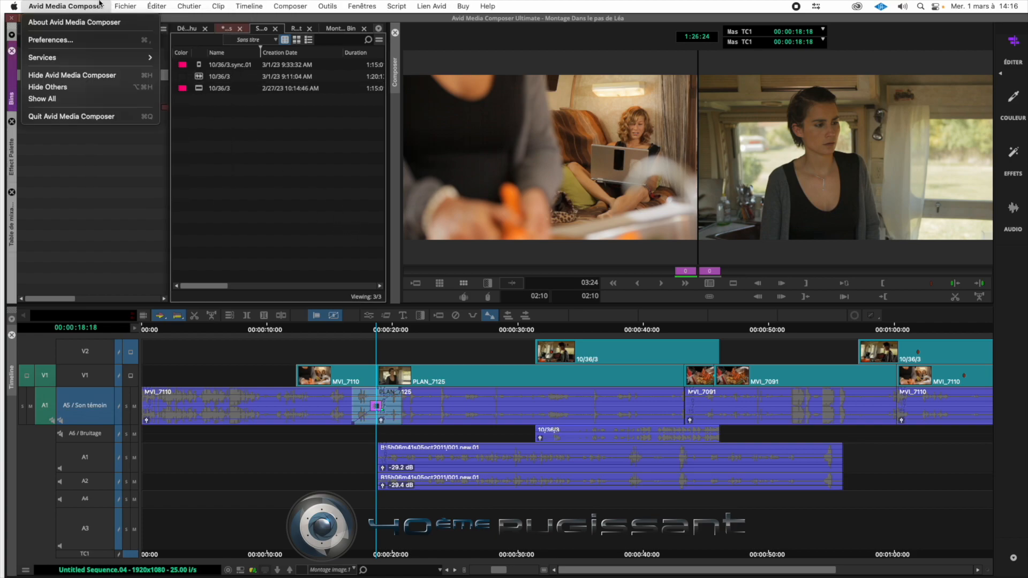
click(76, 40)
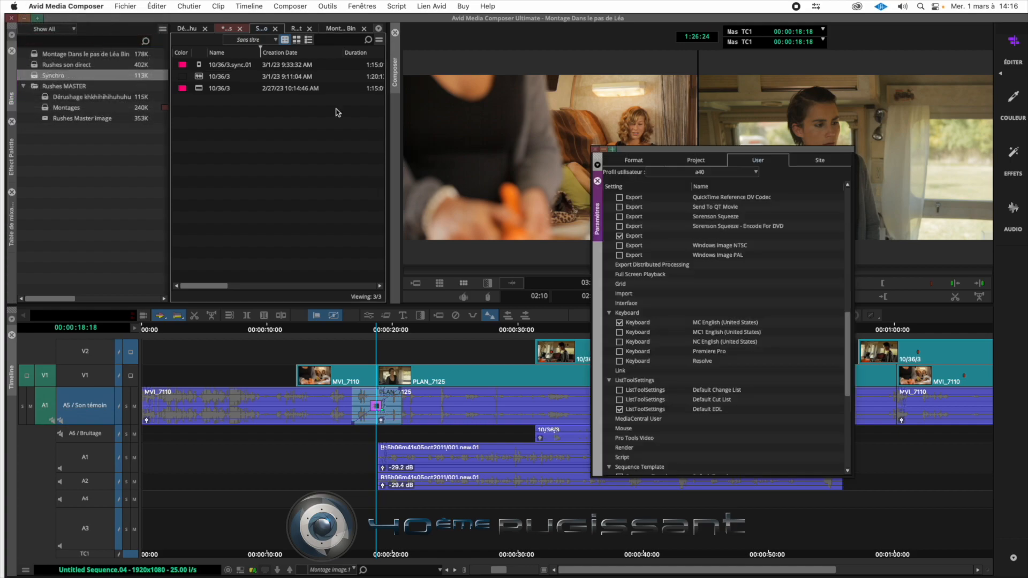
drag(708, 151, 496, 116)
scroll(474, 285, up, 8)
scroll(474, 285, up, 5)
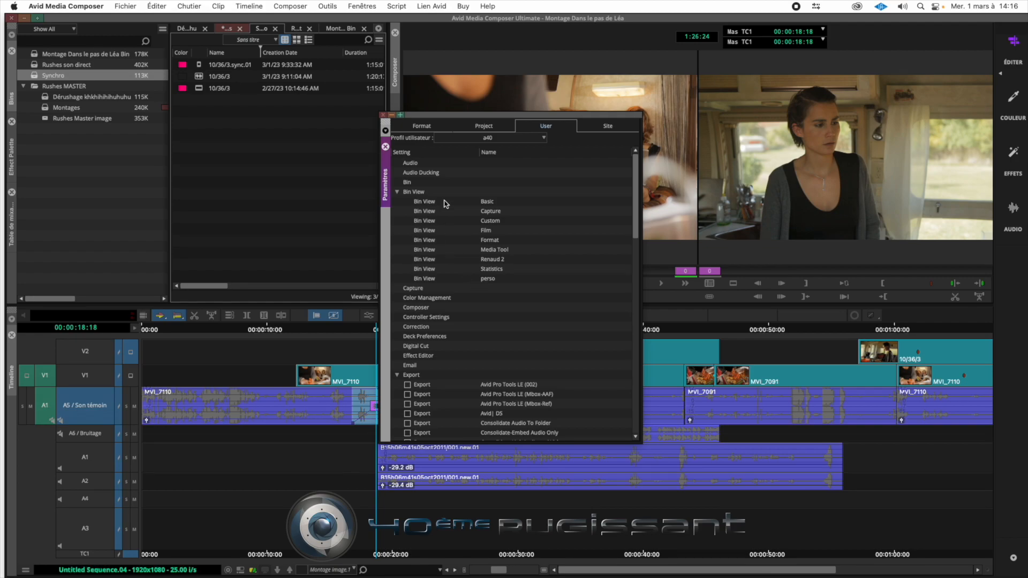
Step: Examine the user-level Audio settings and compare the user and project settings lists
double_click(421, 164)
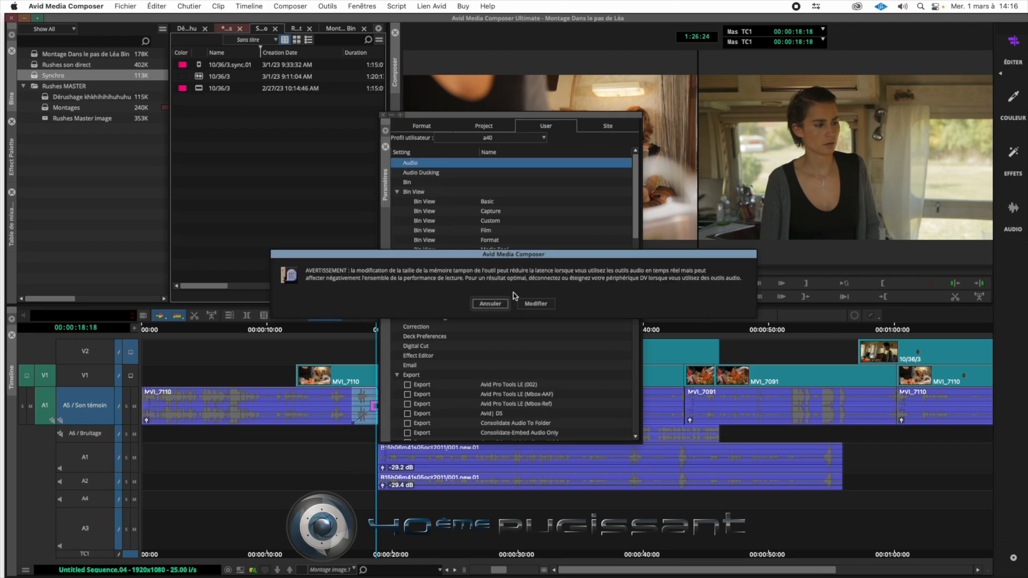
click(531, 306)
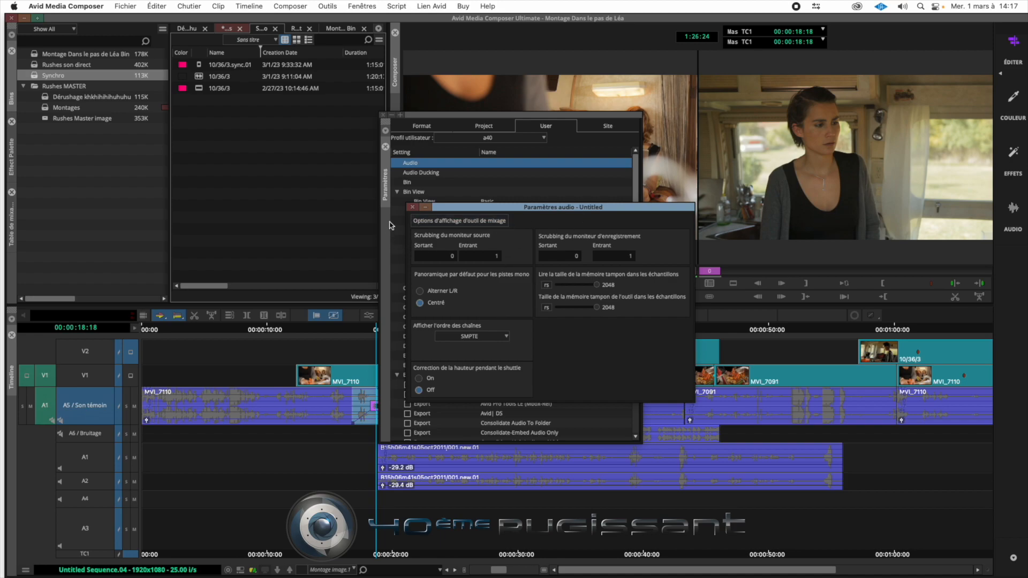
click(413, 207)
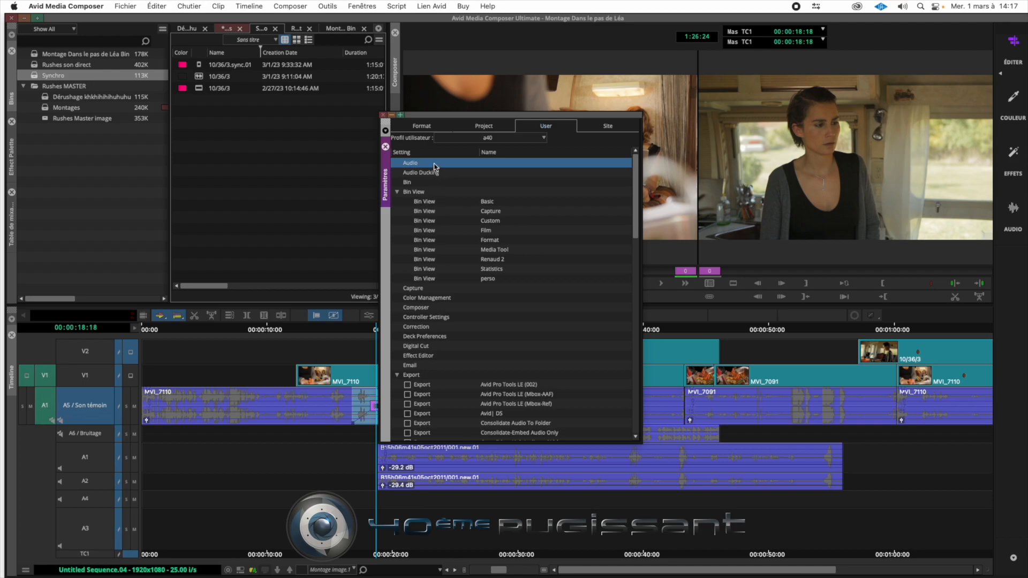
click(478, 128)
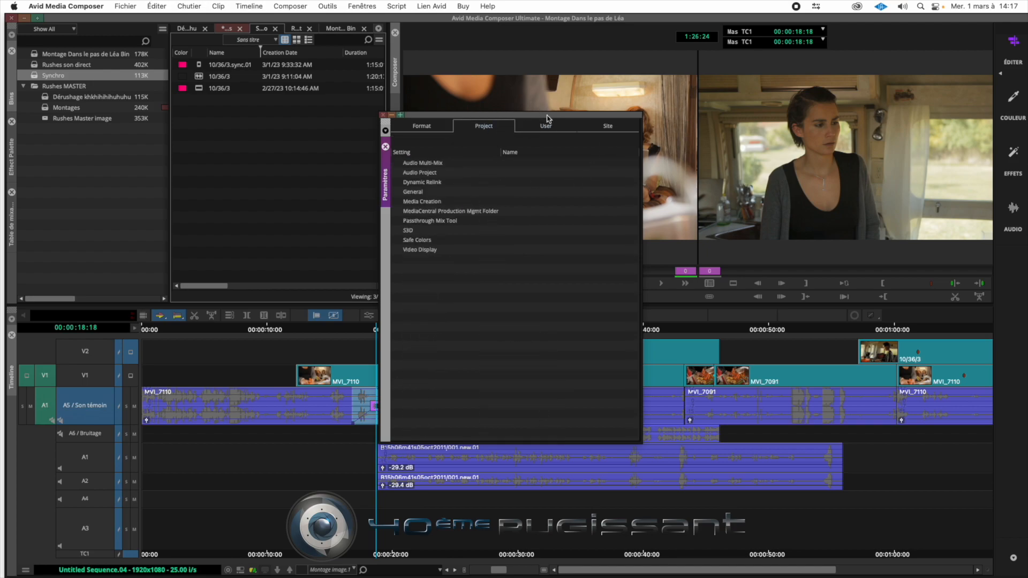
click(569, 132)
click(482, 128)
click(549, 128)
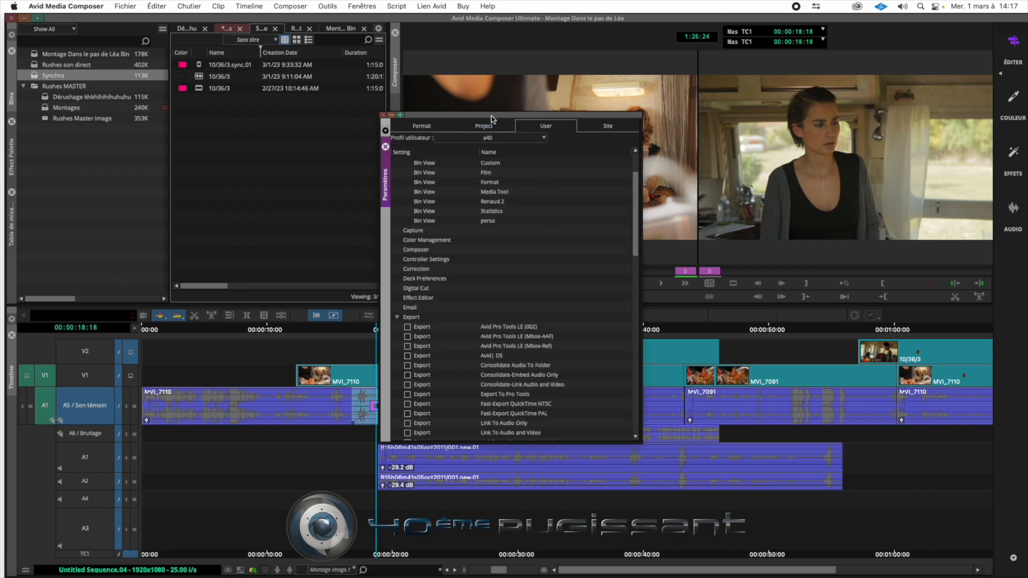
Step: Open the project's Audio Project settings and set the audio resolution to 16 bits
click(489, 128)
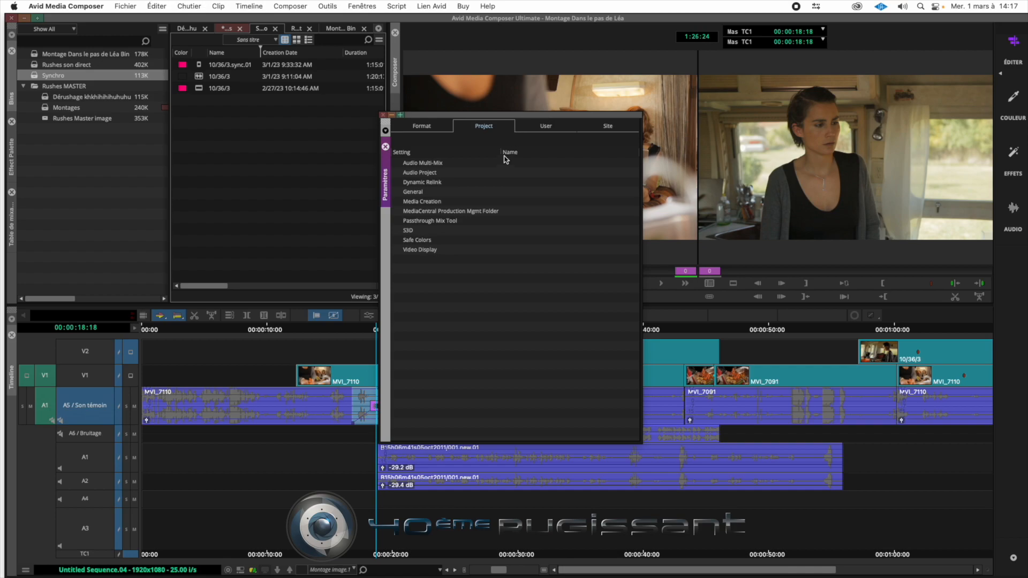
double_click(439, 172)
drag(564, 207, 489, 186)
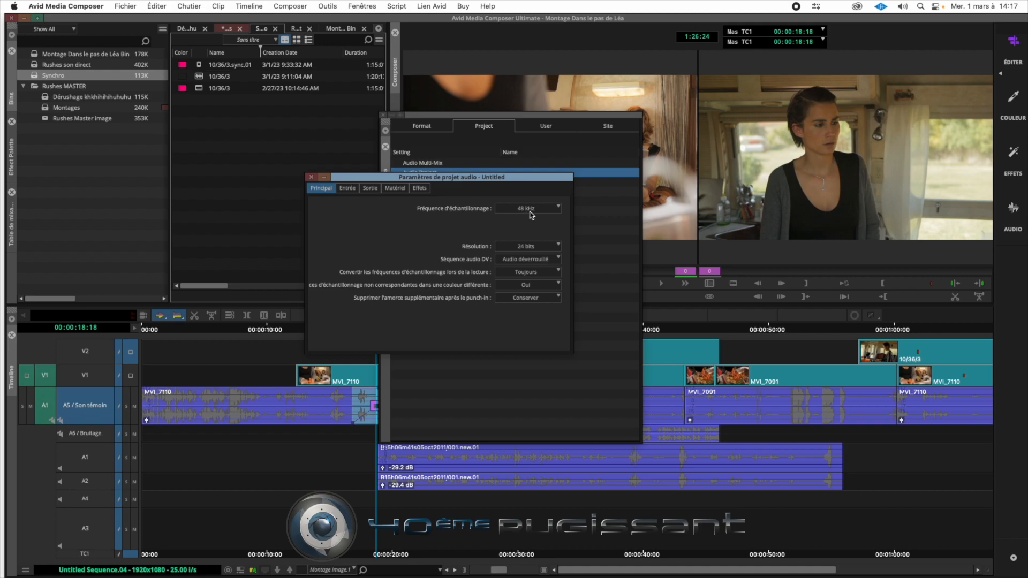
click(515, 246)
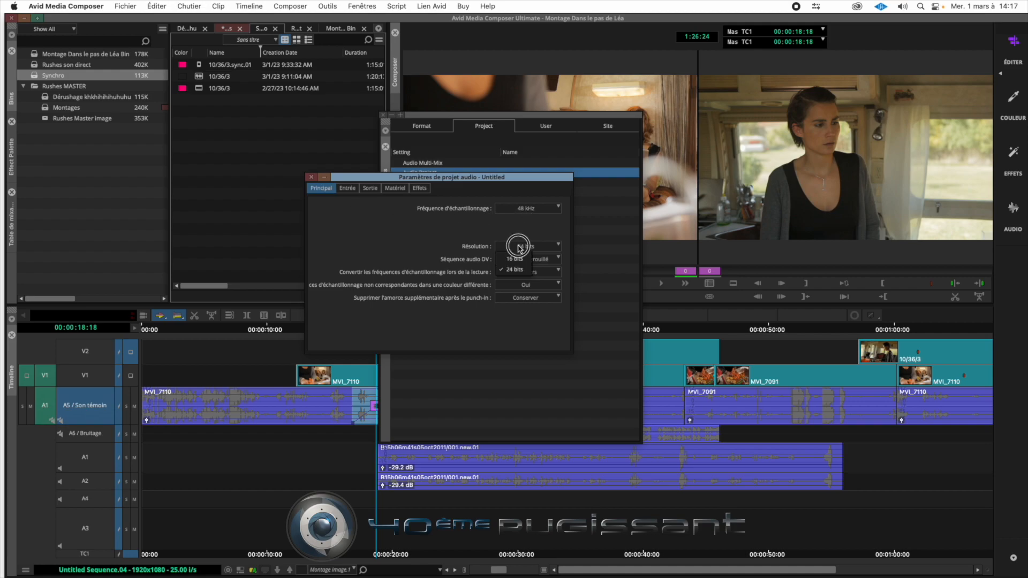
click(522, 261)
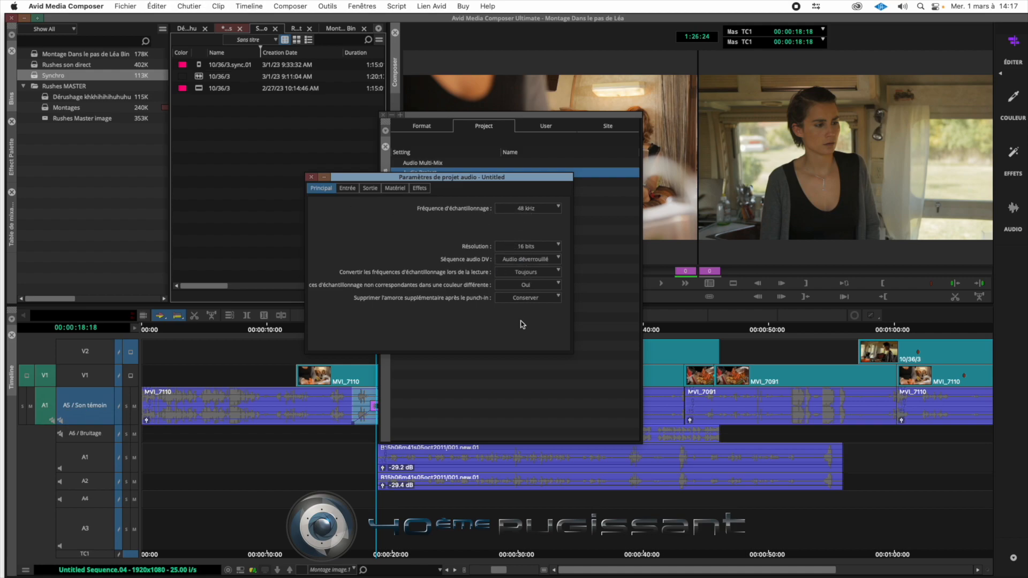
Step: Set the audio crossfade midpoint attenuation to Equal Power in the audio project effects settings, and close the settings
click(420, 191)
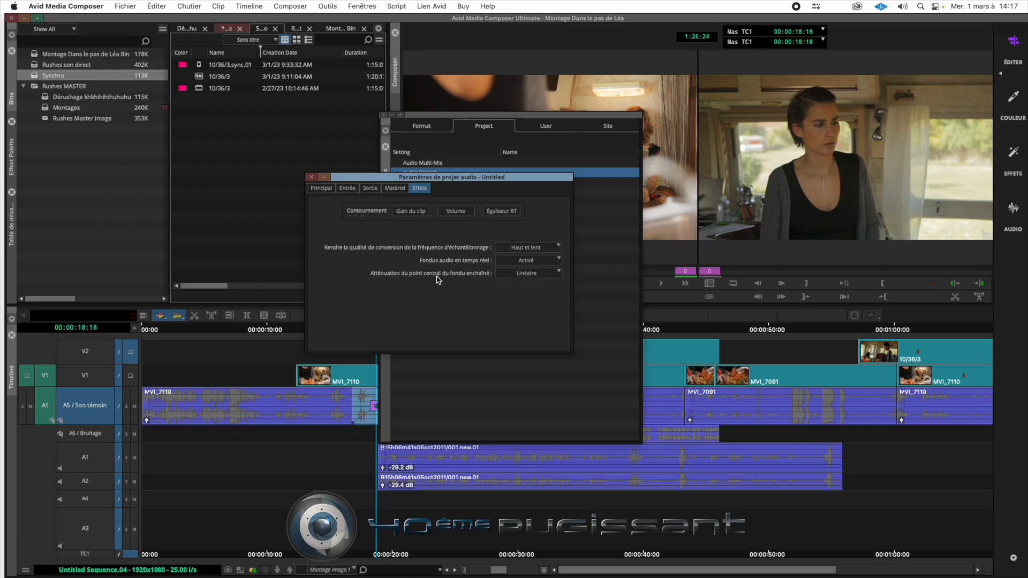
click(527, 274)
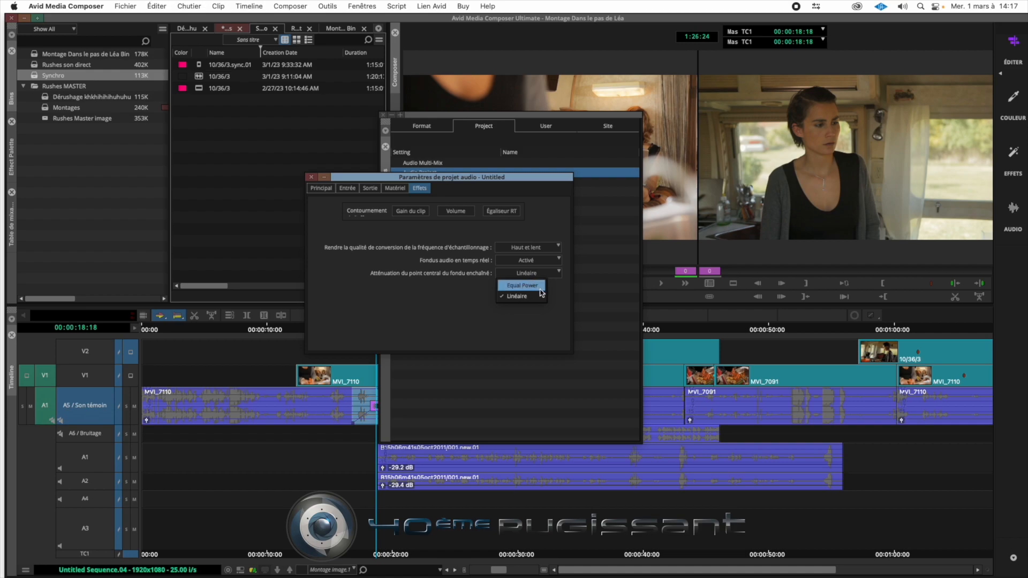
click(541, 287)
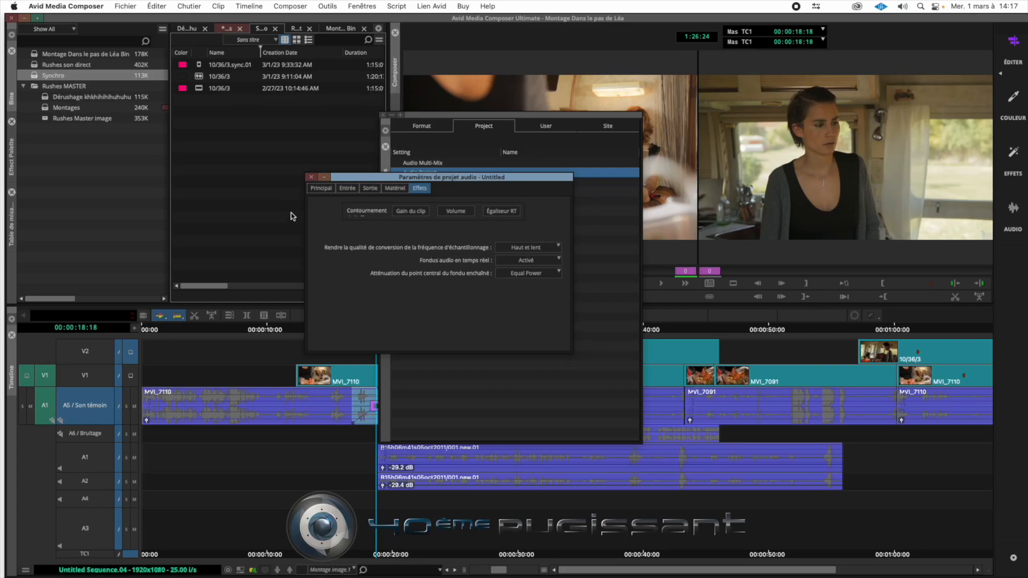
click(312, 178)
click(383, 116)
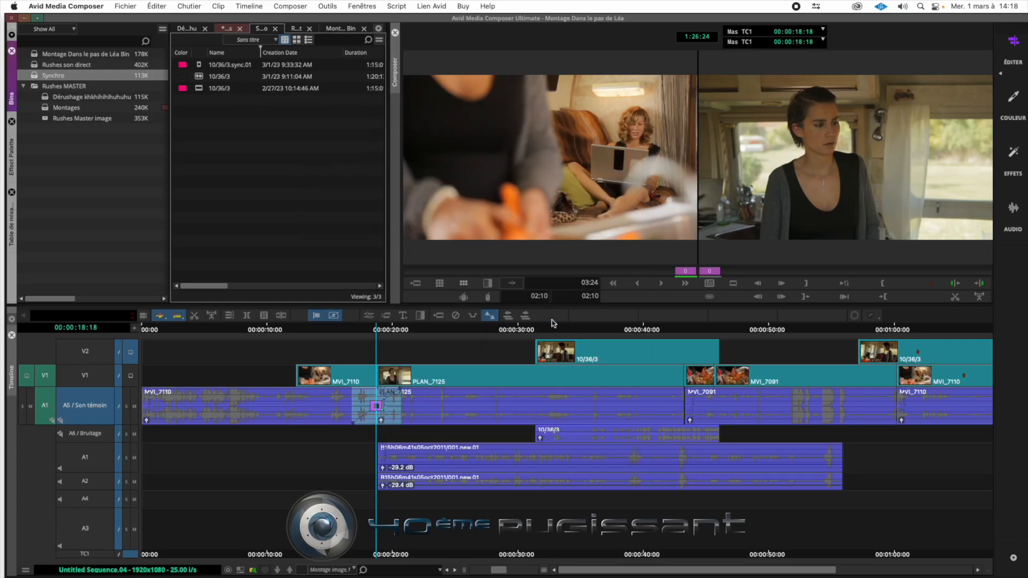
Step: Mark an in point at 00:00:06:14 and an out point at 00:01:04:07 in the sequence
click(685, 329)
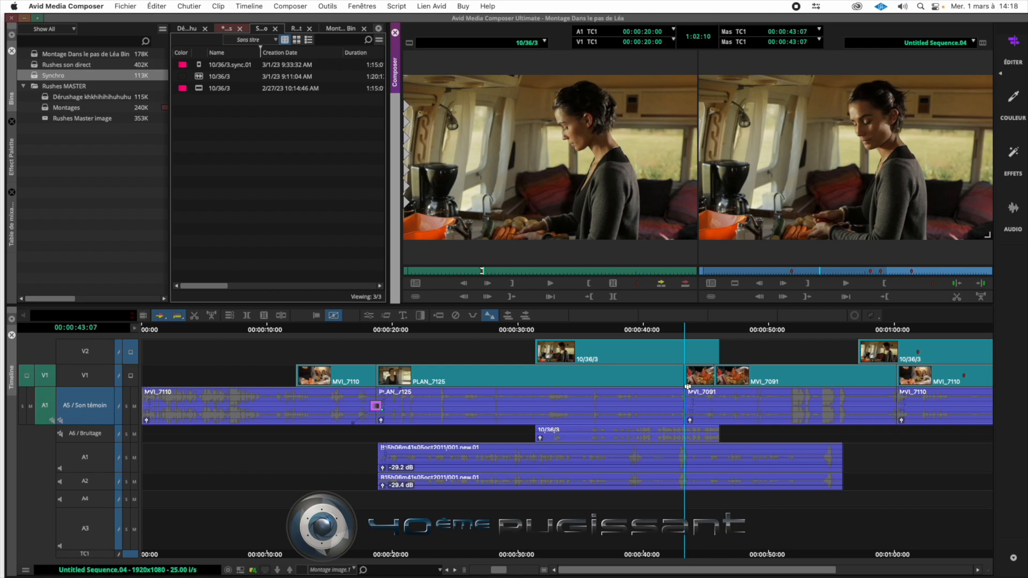
click(224, 331)
drag(224, 332, 223, 333)
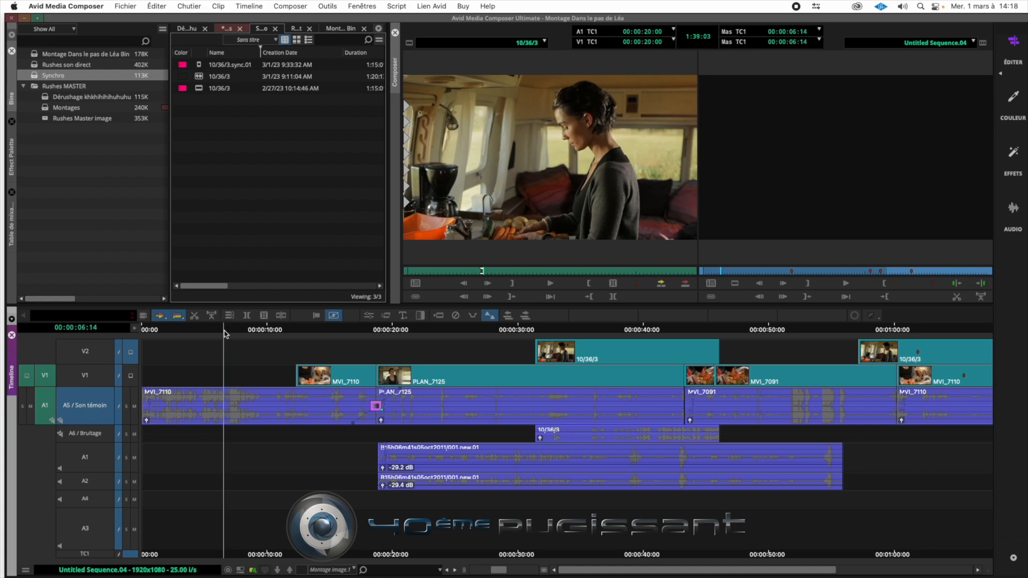
key(i)
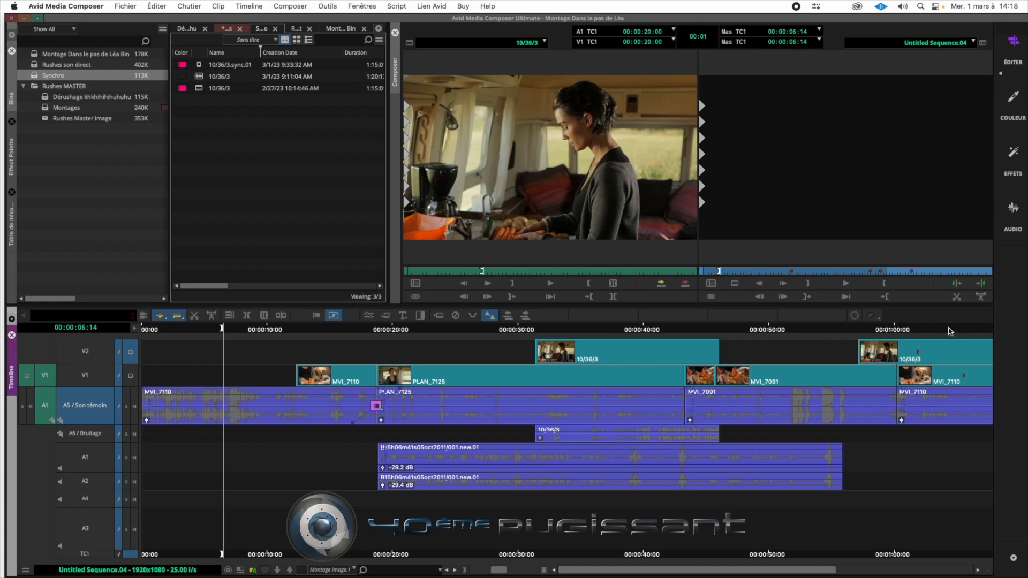
click(948, 330)
key(o)
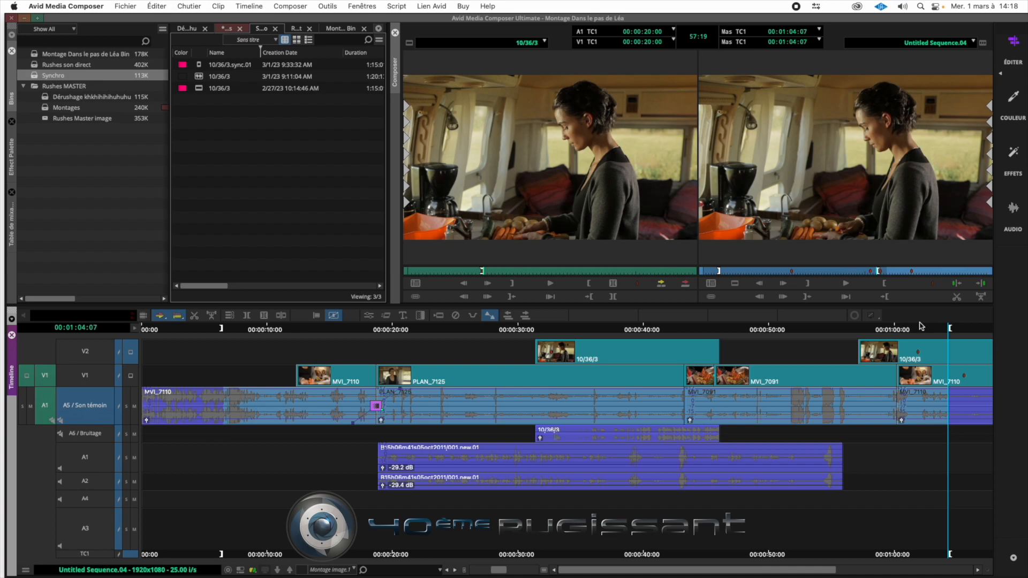
Step: Include the A6 / Bruitage, A1 and A2 tracks in the marked selection alongside A5
click(80, 433)
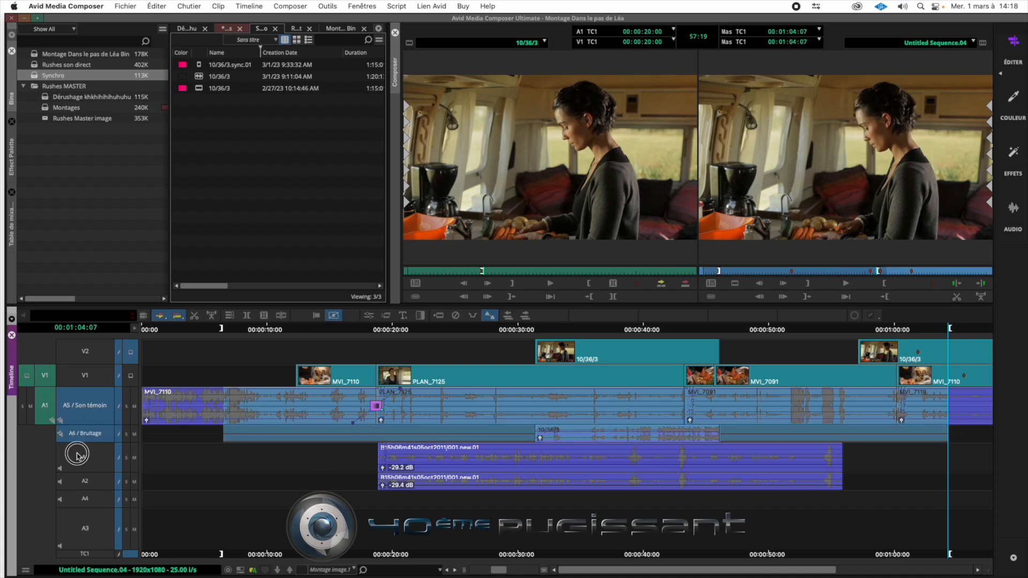
click(83, 457)
click(86, 480)
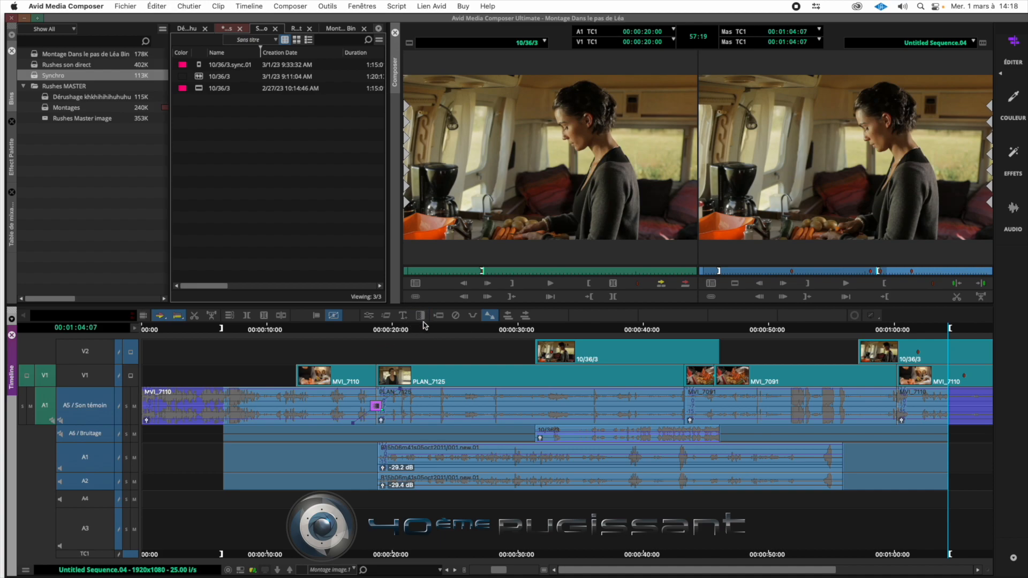
Step: Add 25-frame Fondu quick transitions to all cuts between the marks, ignoring existing transition effects and adjusting their size where source is insufficient
click(520, 329)
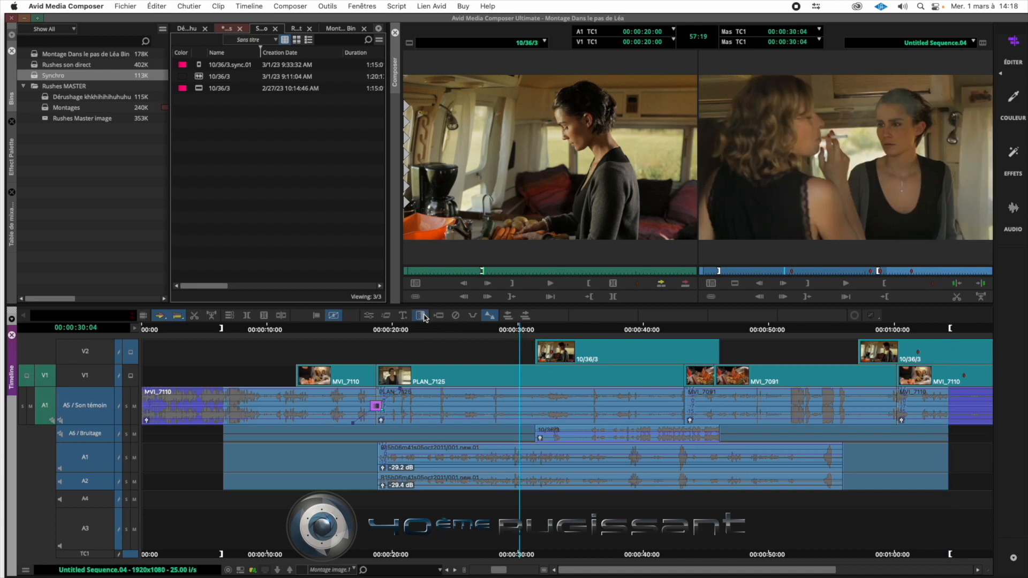
click(421, 315)
drag(535, 202, 469, 194)
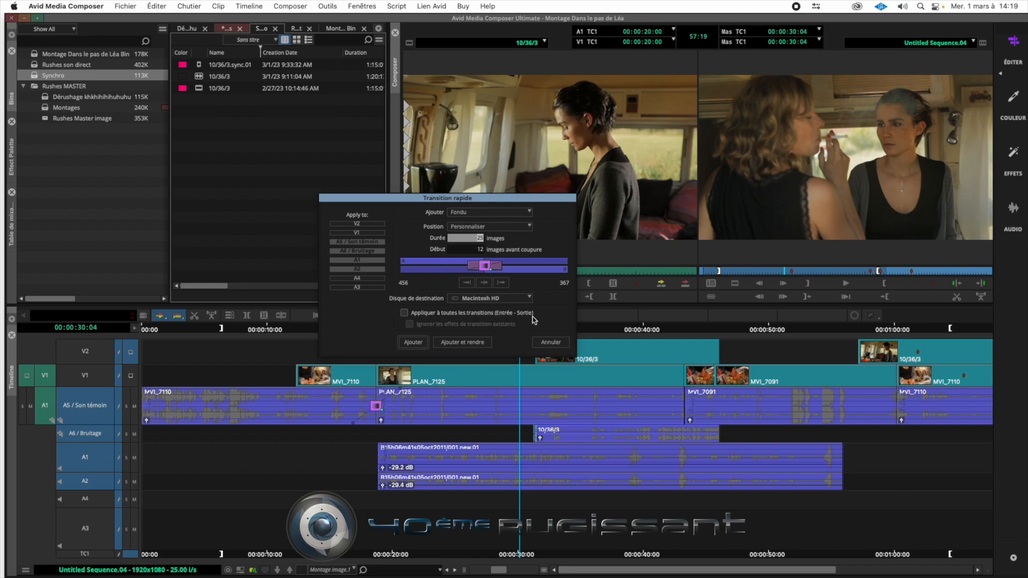
click(405, 313)
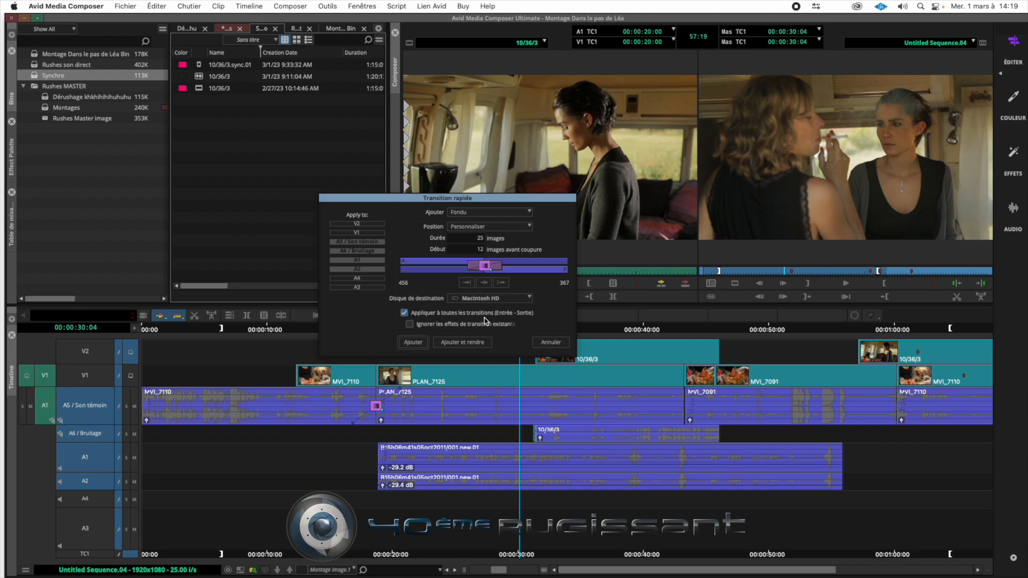
click(409, 325)
click(413, 344)
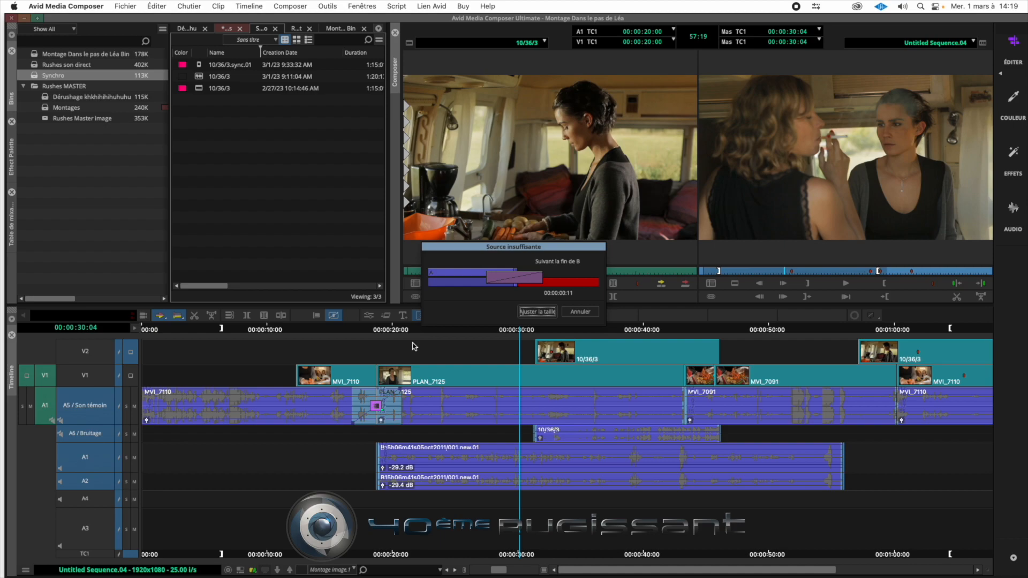
click(525, 311)
click(535, 313)
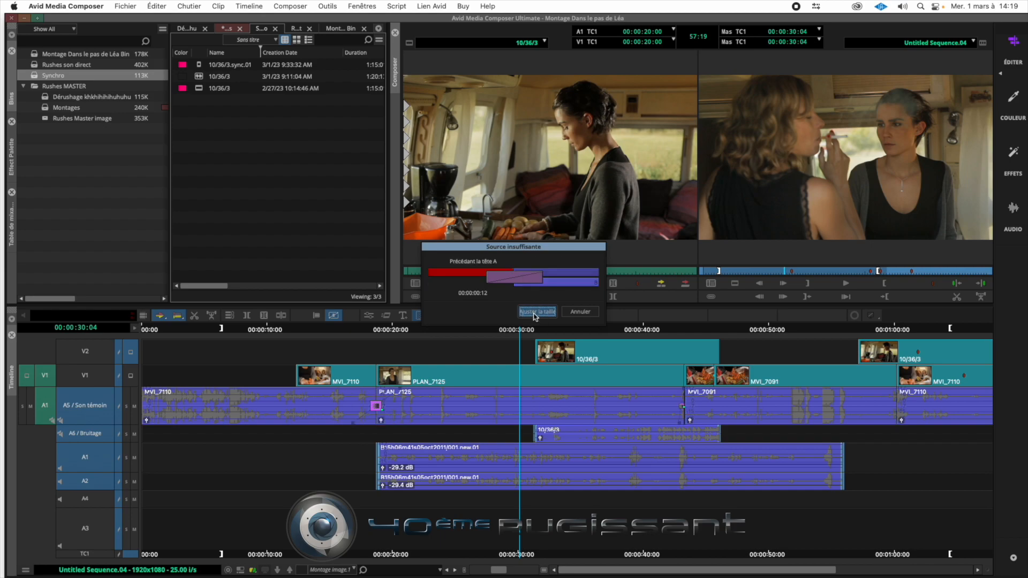